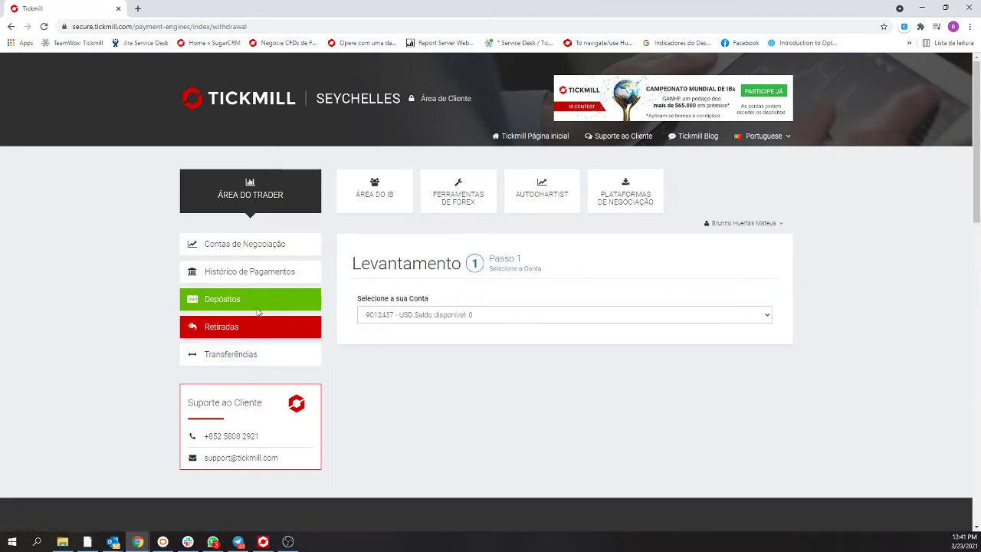
- From Contas de Negociação, start a withdrawal from the second trading account (Classic USD)
{"action": "left_click", "coordinate": [445, 315]}
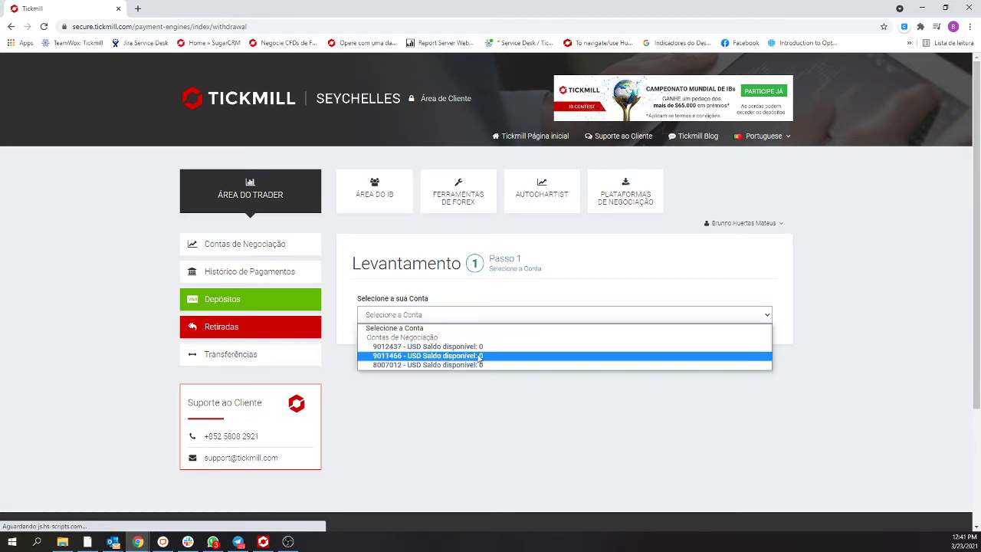
{"action": "left_click", "coordinate": [240, 247]}
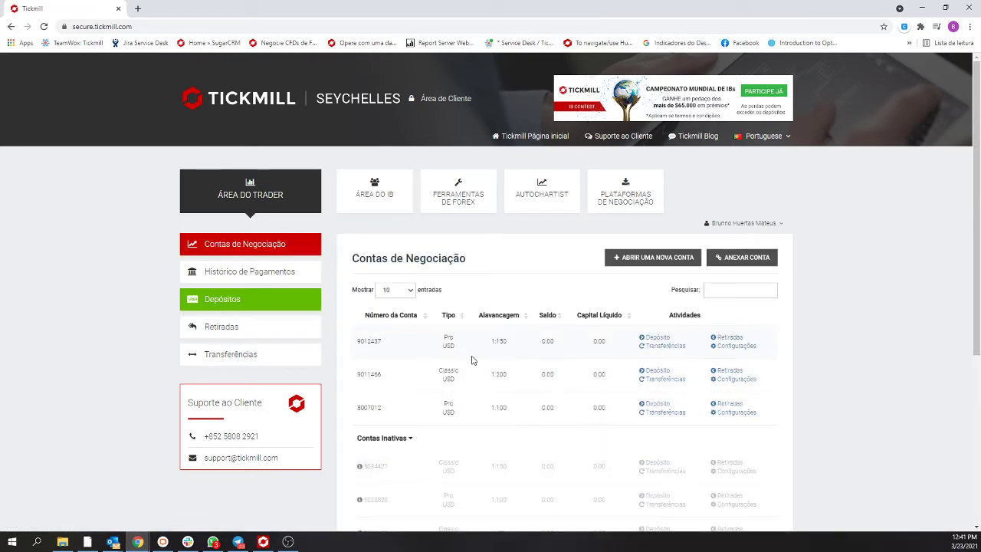
{"action": "left_click", "coordinate": [728, 372]}
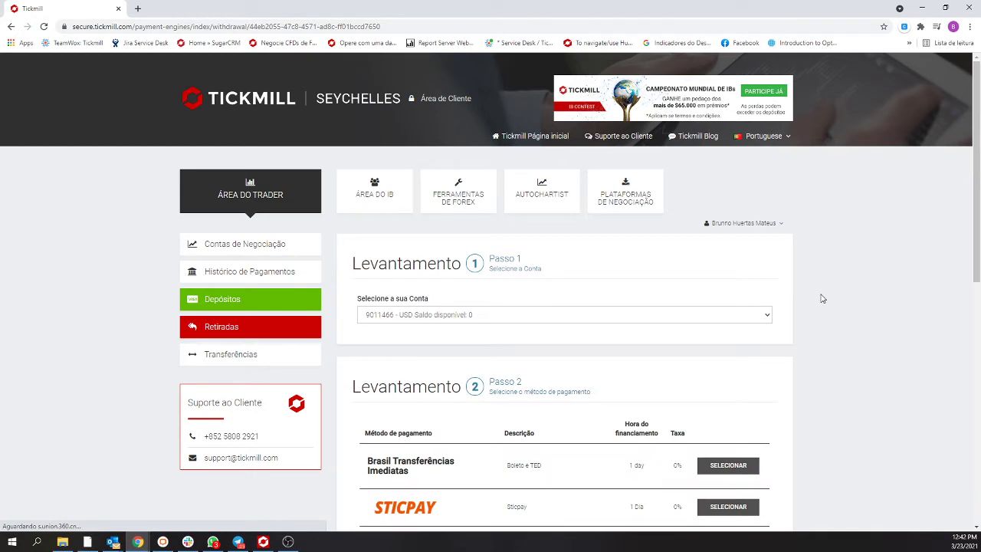
{"action": "scroll", "coordinate": [822, 298], "scroll_direction": "down", "scroll_amount": 4}
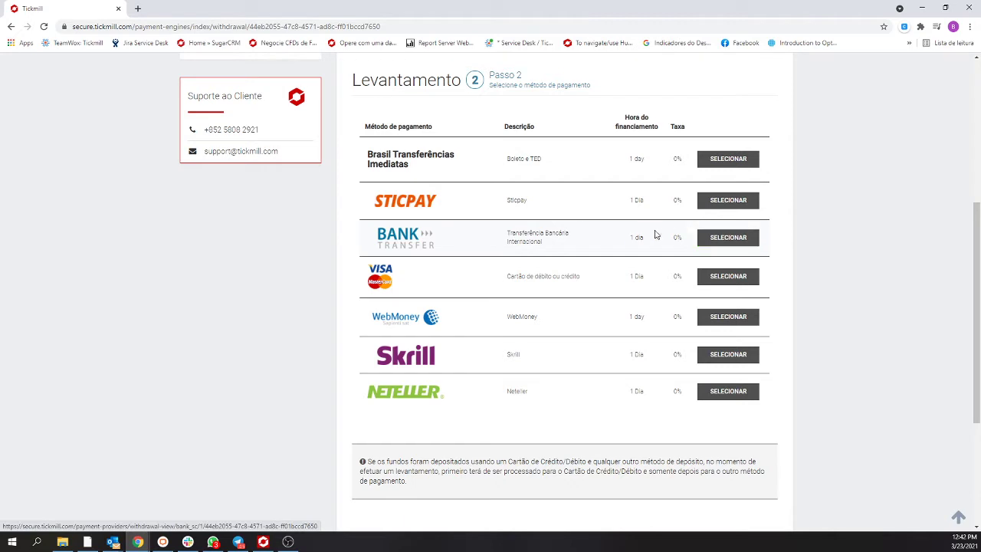
{"action": "scroll", "coordinate": [712, 169], "scroll_direction": "up", "scroll_amount": 2}
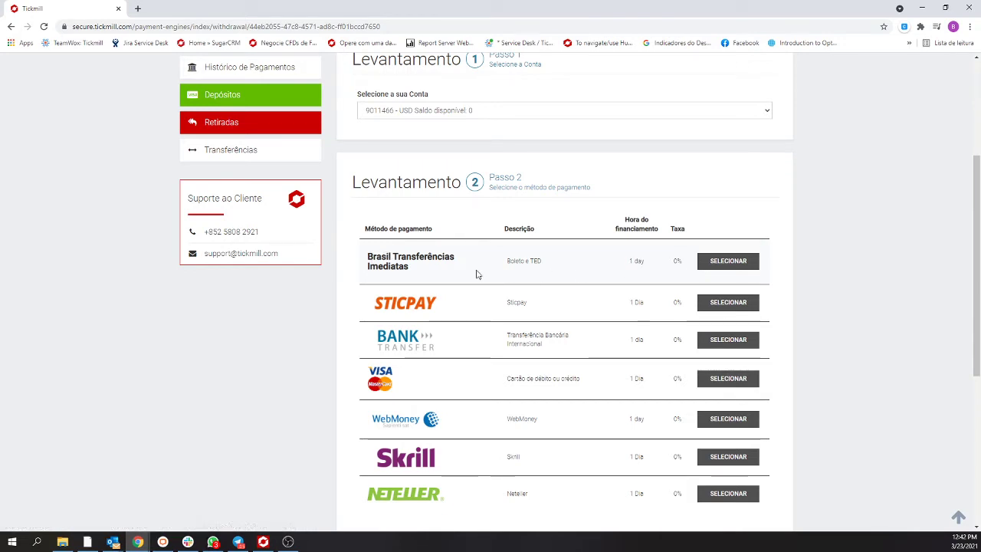
{"action": "scroll", "coordinate": [476, 274], "scroll_direction": "down", "scroll_amount": 1}
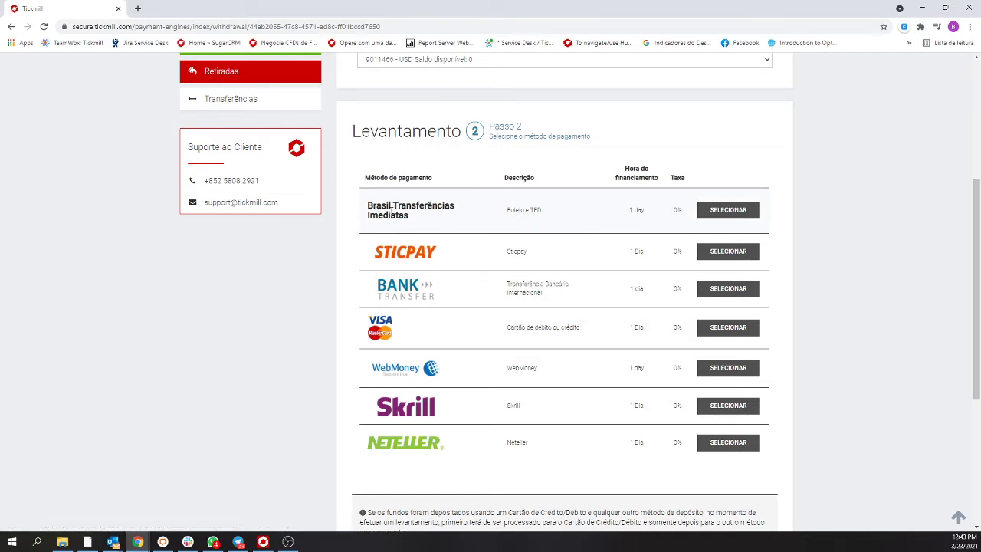
- Select Brasil Transferências Imediatas as the payment method and enter 500 as the withdrawal amount
{"action": "left_click", "coordinate": [728, 210]}
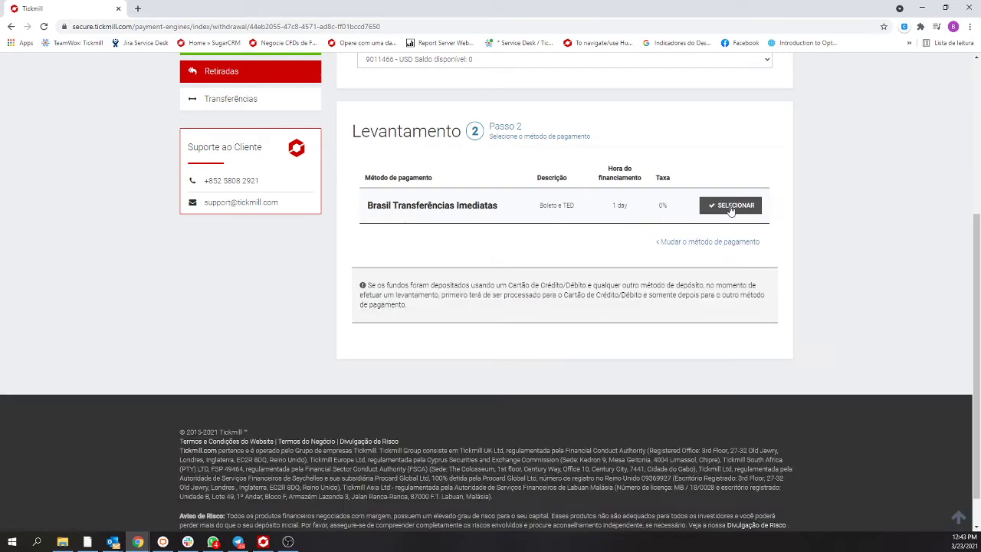
{"action": "scroll", "coordinate": [489, 405], "scroll_direction": "down", "scroll_amount": 1}
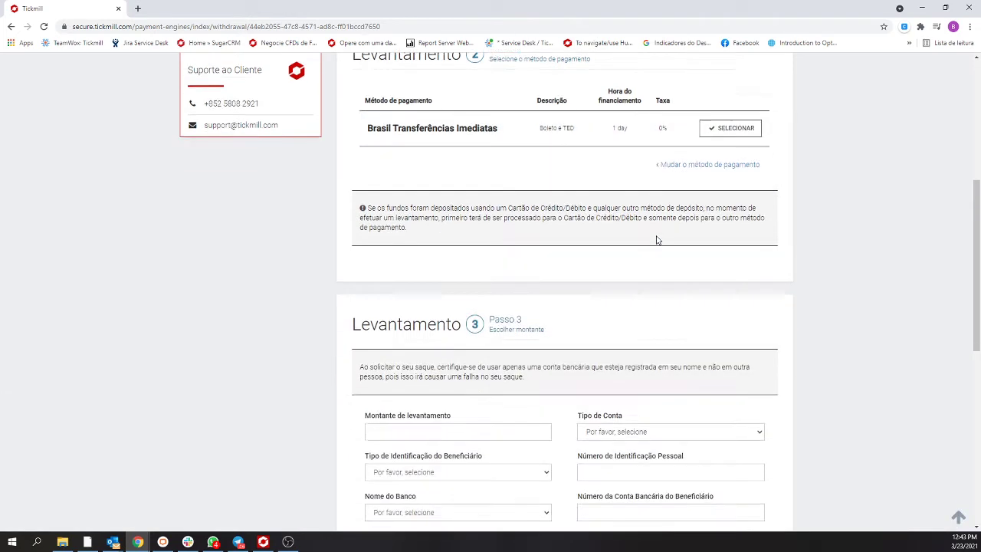
{"action": "left_click", "coordinate": [488, 405]}
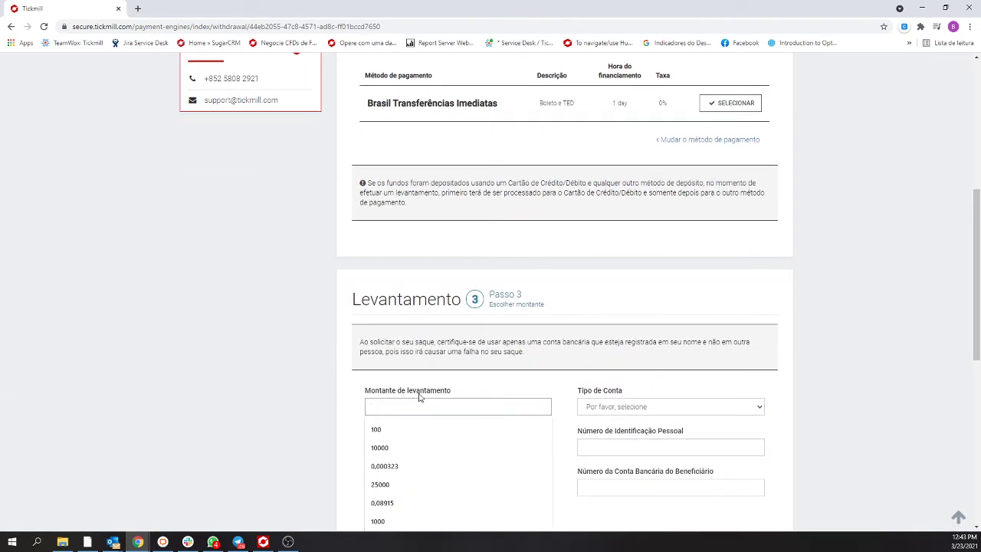
{"action": "scroll", "coordinate": [433, 394], "scroll_direction": "down", "scroll_amount": 1}
{"action": "left_click", "coordinate": [411, 355]}
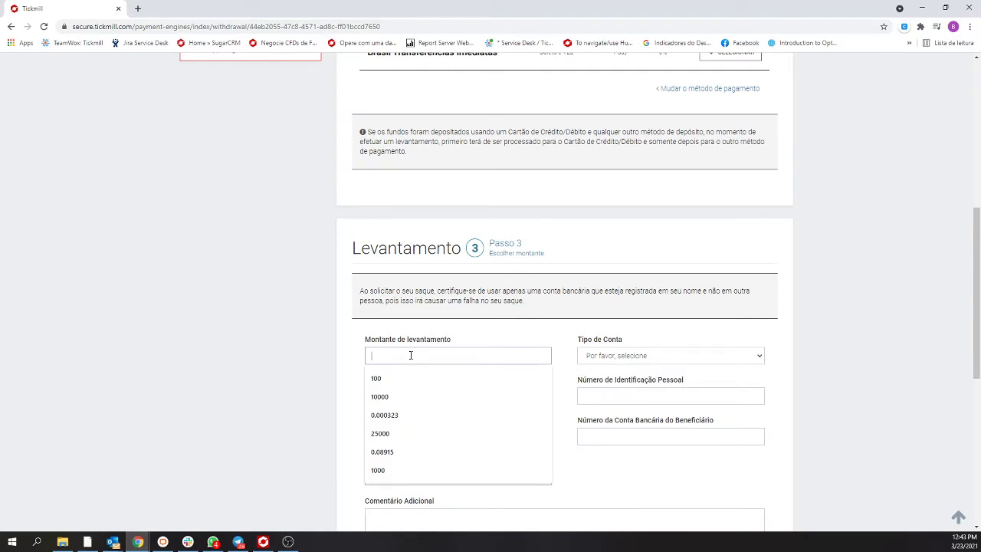
{"action": "type", "text": "500"}
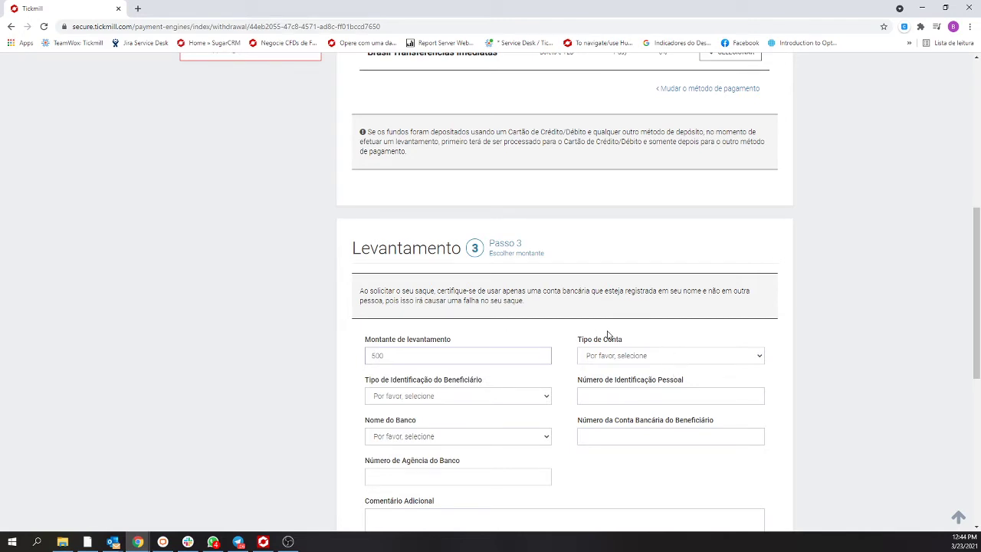
{"action": "scroll", "coordinate": [541, 331], "scroll_direction": "down", "scroll_amount": 2}
{"action": "left_click", "coordinate": [413, 241]}
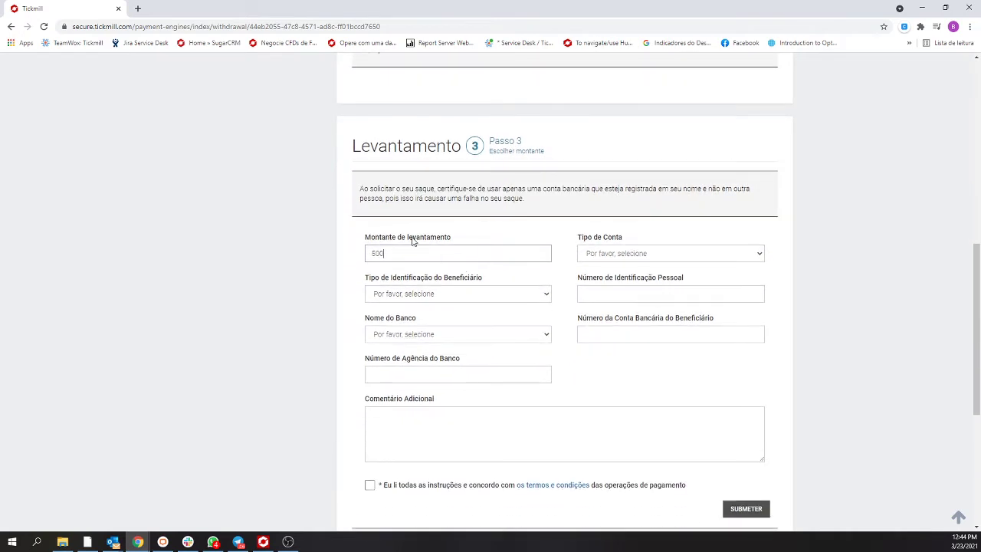
- Set Tipo de Conta to Checkings account and Tipo de Identificação to CPF
{"action": "left_click", "coordinate": [641, 255]}
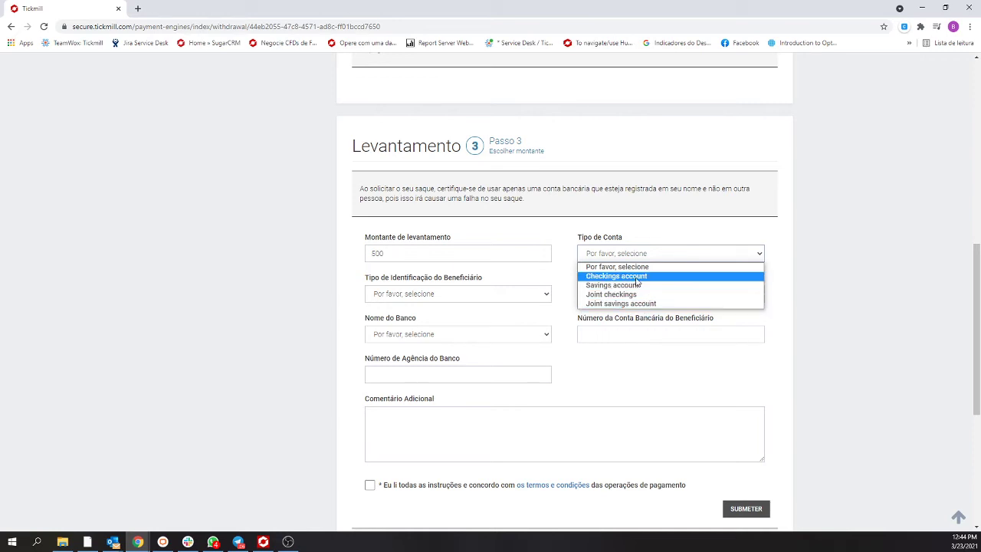
{"action": "left_click", "coordinate": [635, 278]}
{"action": "left_click", "coordinate": [432, 292]}
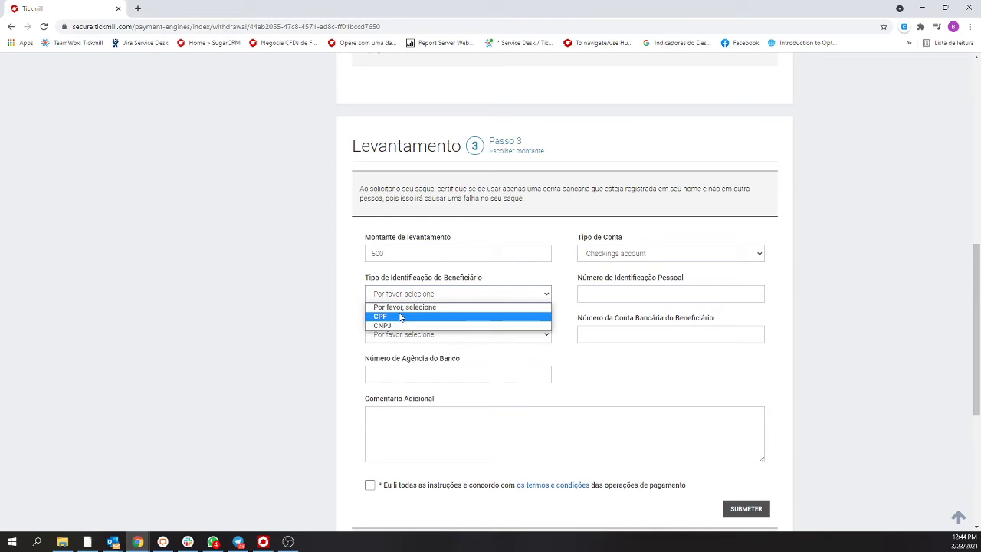
{"action": "left_click", "coordinate": [400, 316]}
- Enter the beneficiary's personal identification number, dismissing the suggested value
{"action": "left_click", "coordinate": [601, 294]}
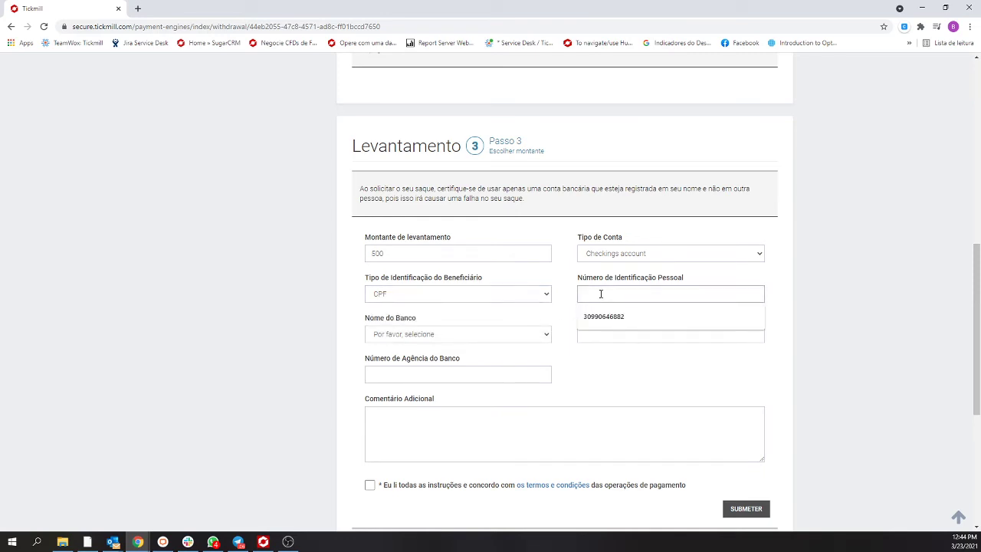
{"action": "left_click", "coordinate": [571, 292]}
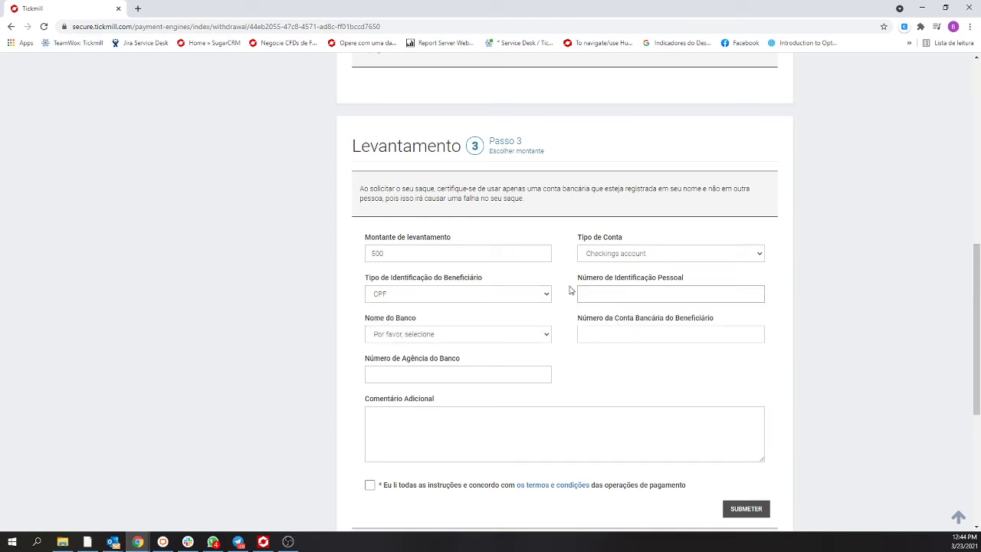
{"action": "left_click", "coordinate": [630, 295]}
- Choose BANCO BRADESCO S.A. from the Nome do Banco dropdown list
{"action": "left_click", "coordinate": [497, 335]}
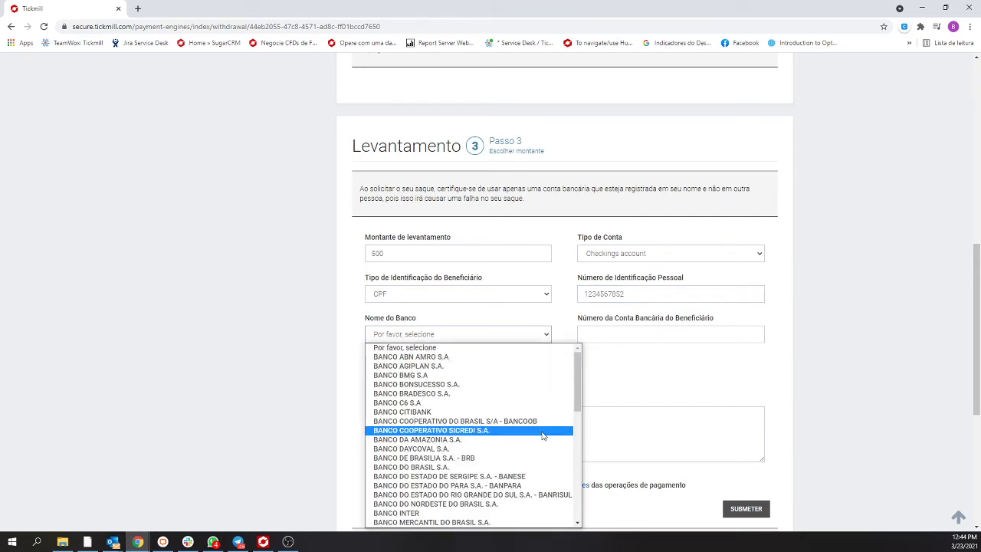
{"action": "scroll", "coordinate": [519, 439], "scroll_direction": "down", "scroll_amount": 5}
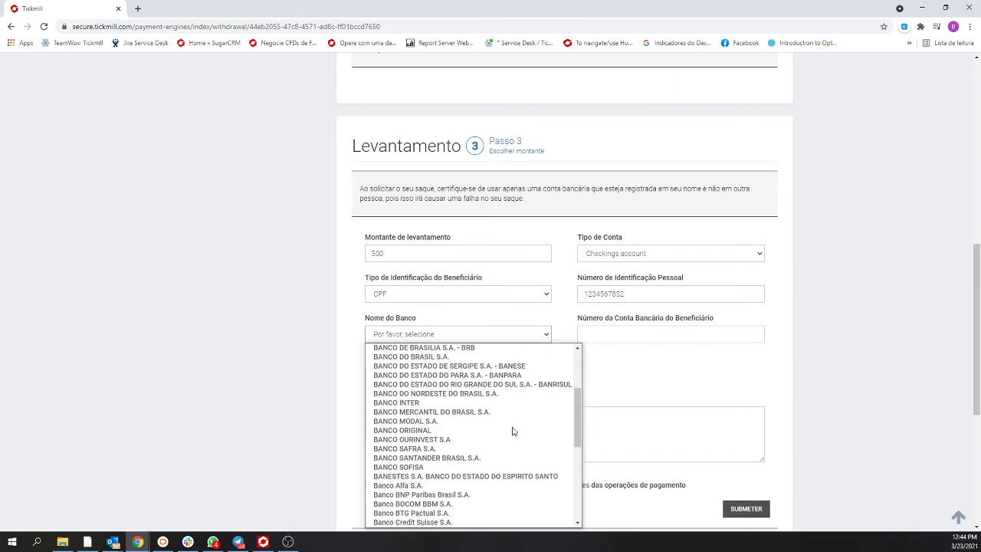
{"action": "scroll", "coordinate": [489, 458], "scroll_direction": "down", "scroll_amount": 1}
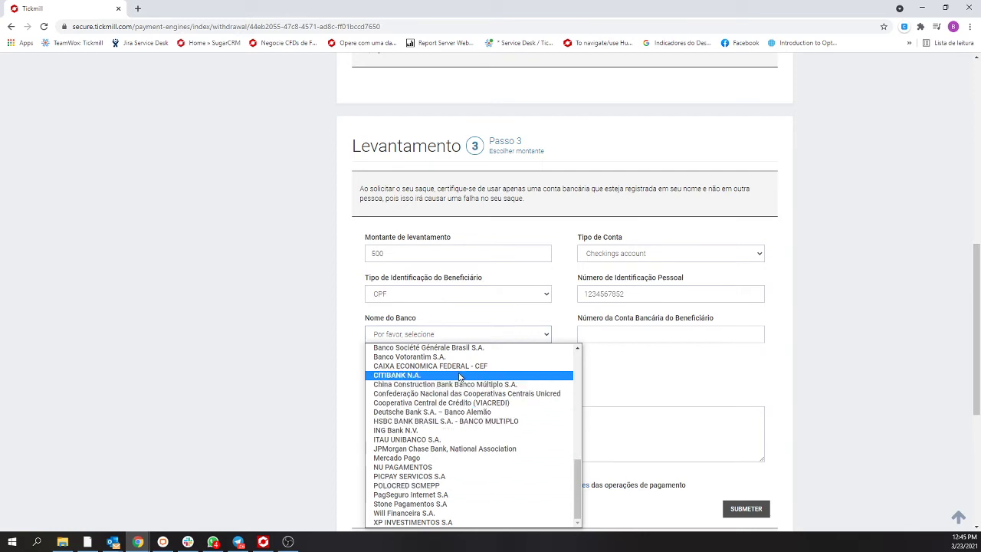
{"action": "scroll", "coordinate": [475, 379], "scroll_direction": "up", "scroll_amount": 1}
{"action": "scroll", "coordinate": [465, 380], "scroll_direction": "up", "scroll_amount": 3}
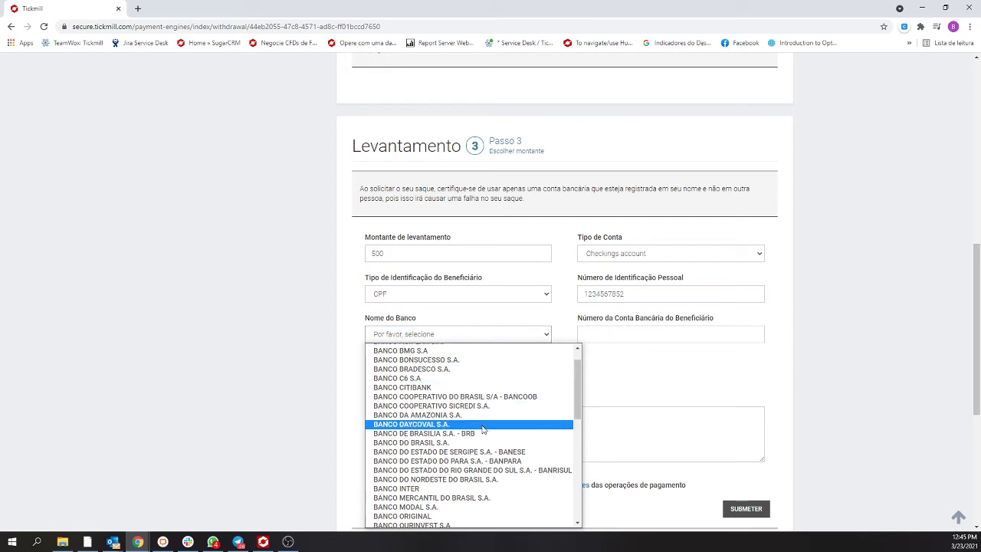
{"action": "scroll", "coordinate": [483, 429], "scroll_direction": "up", "scroll_amount": 1}
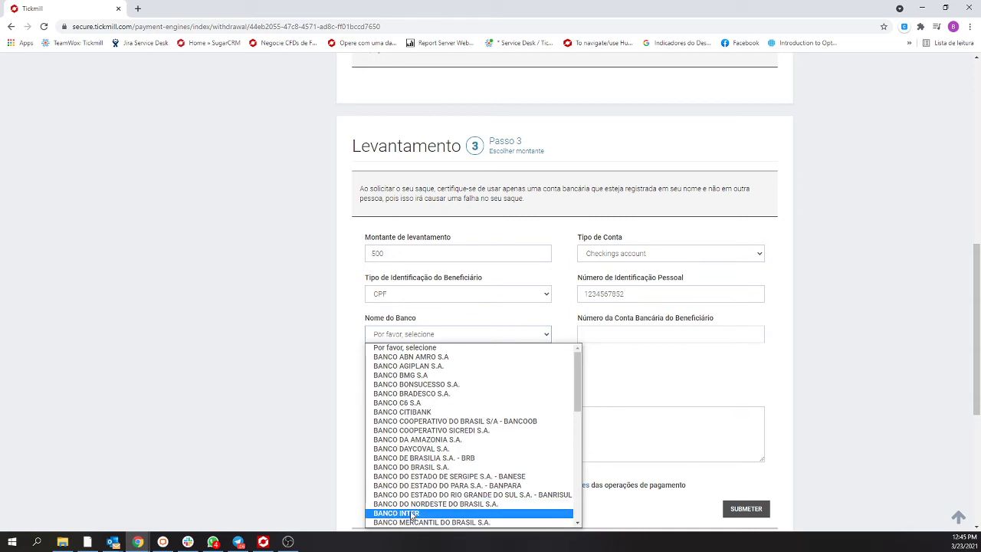
{"action": "scroll", "coordinate": [416, 512], "scroll_direction": "down", "scroll_amount": 2}
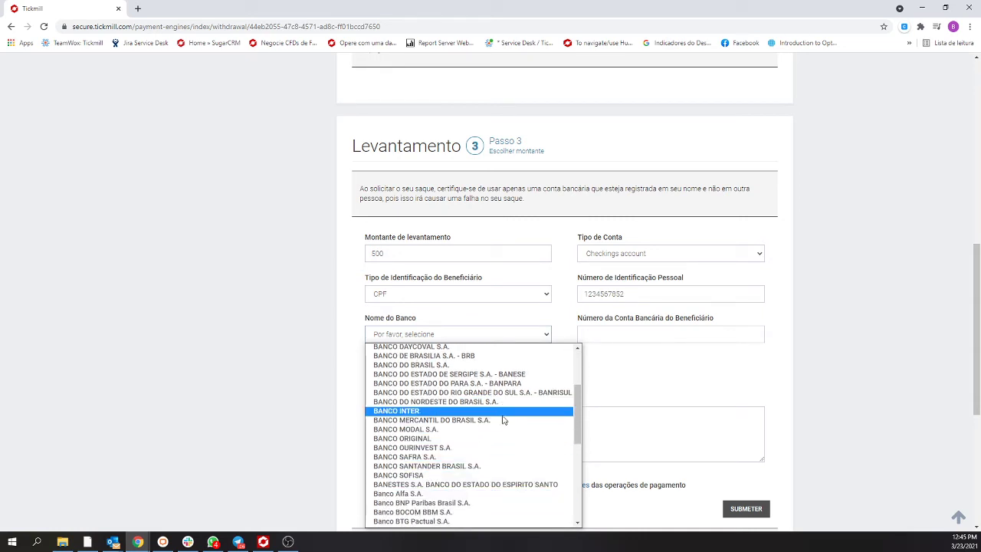
{"action": "scroll", "coordinate": [502, 418], "scroll_direction": "up", "scroll_amount": 2}
{"action": "scroll", "coordinate": [502, 426], "scroll_direction": "down", "scroll_amount": 10}
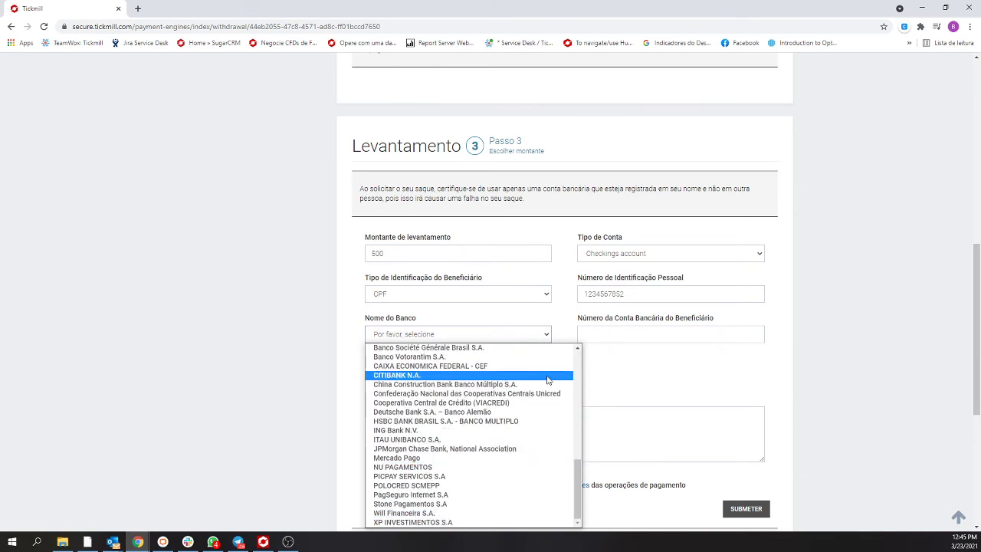
{"action": "scroll", "coordinate": [445, 460], "scroll_direction": "up", "scroll_amount": 10}
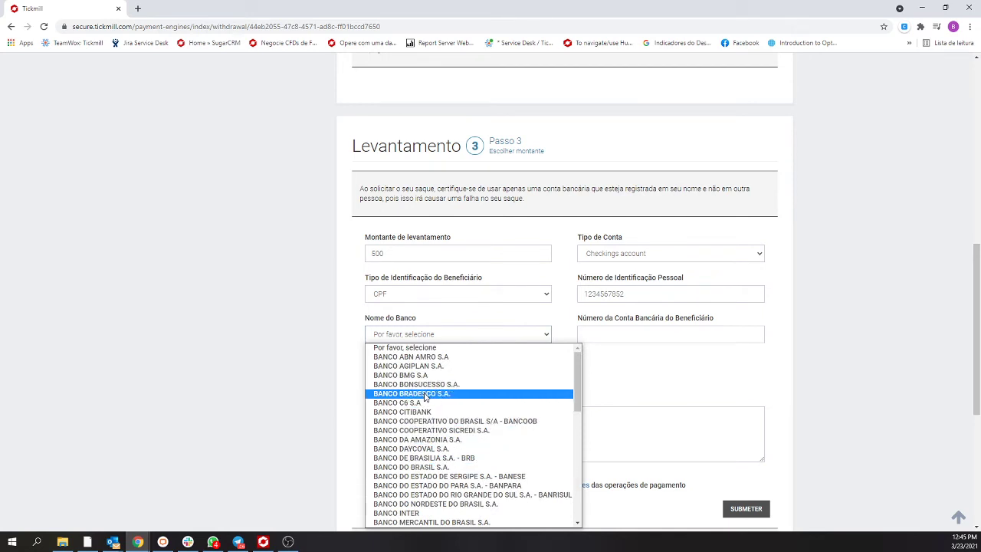
{"action": "left_click", "coordinate": [428, 394]}
{"action": "left_click", "coordinate": [624, 335]}
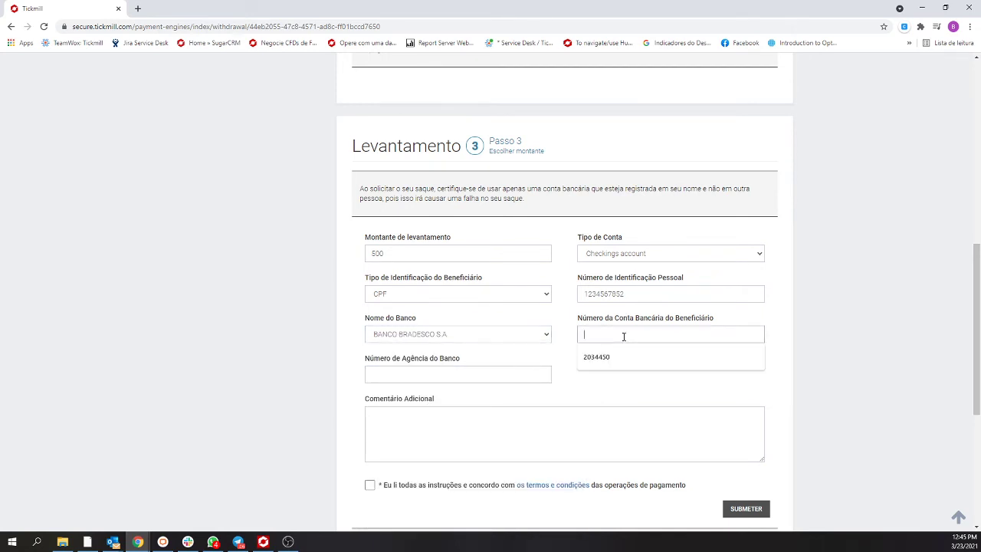
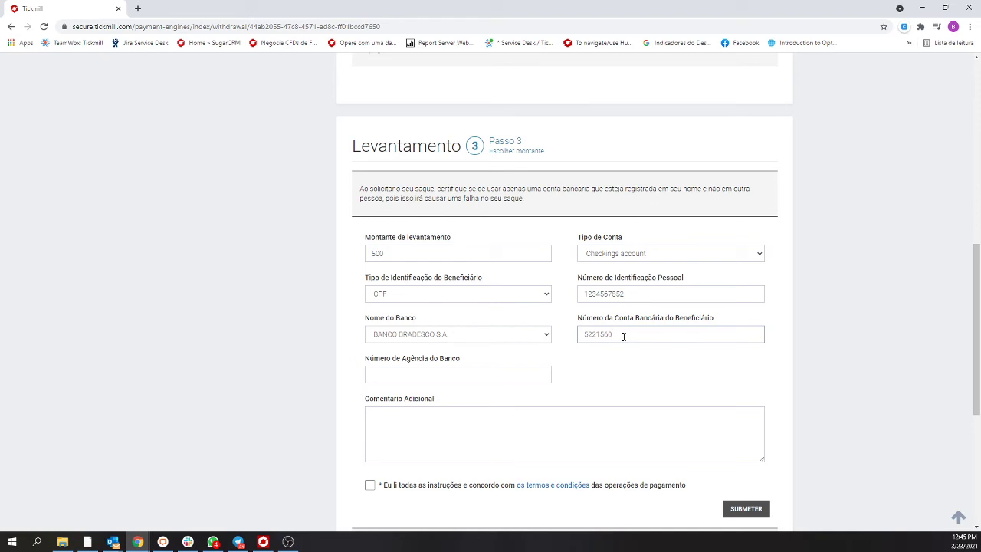
- Fill in the beneficiary's bank account number and bank agency (branch) number
{"action": "left_click", "coordinate": [466, 378]}
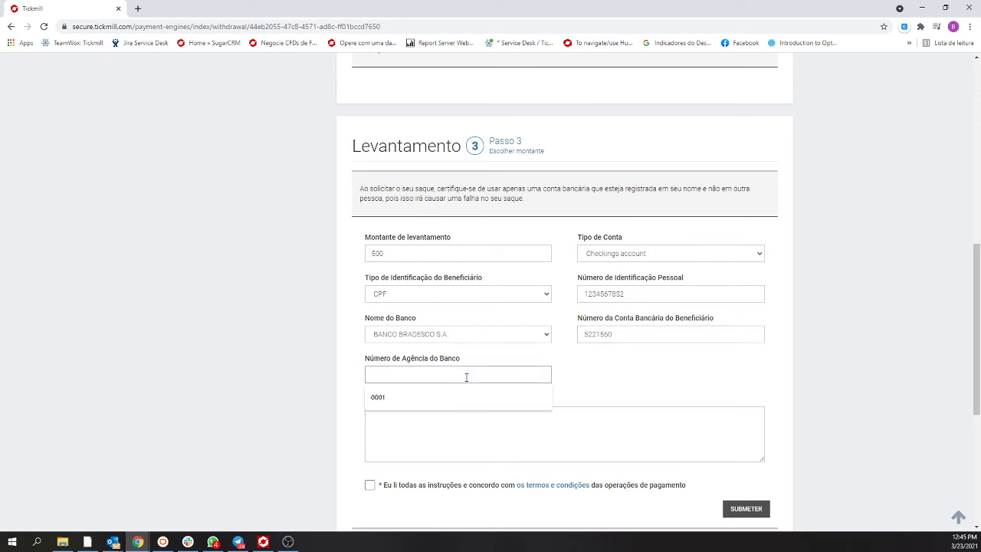
{"action": "type", "text": "0123"}
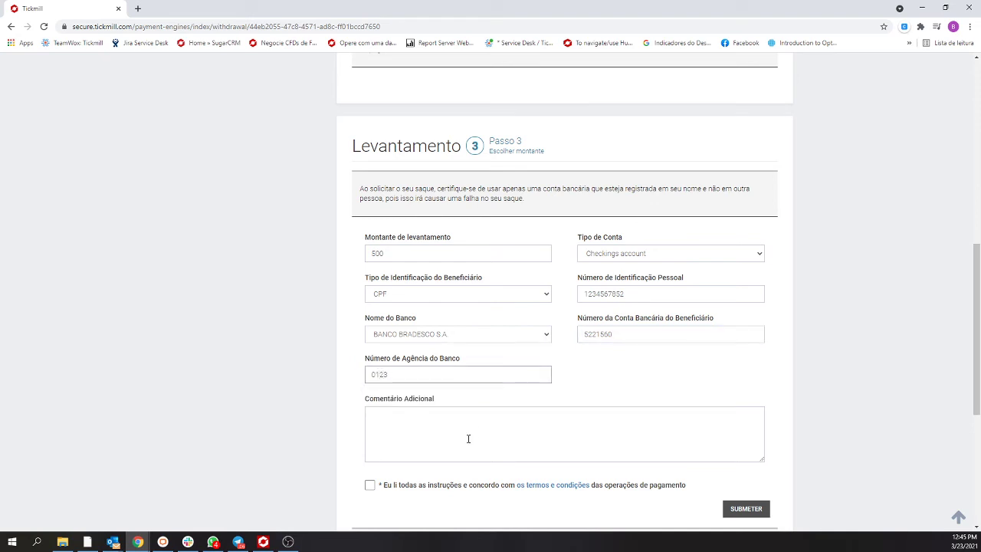
{"action": "left_click", "coordinate": [468, 438]}
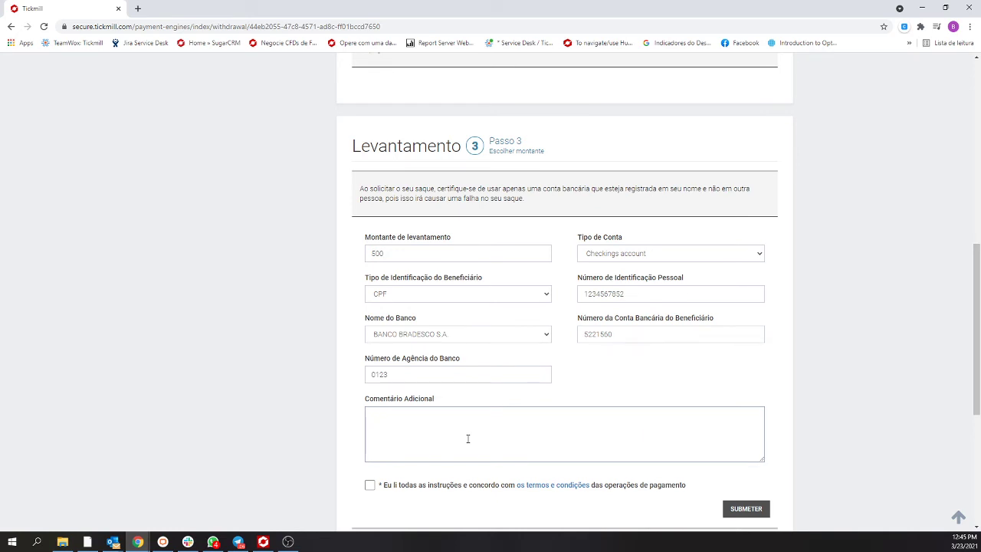
- Tick the payment terms and conditions checkbox on the withdrawal form
{"action": "left_click", "coordinate": [370, 485]}
{"action": "scroll", "coordinate": [677, 396], "scroll_direction": "down", "scroll_amount": 2}
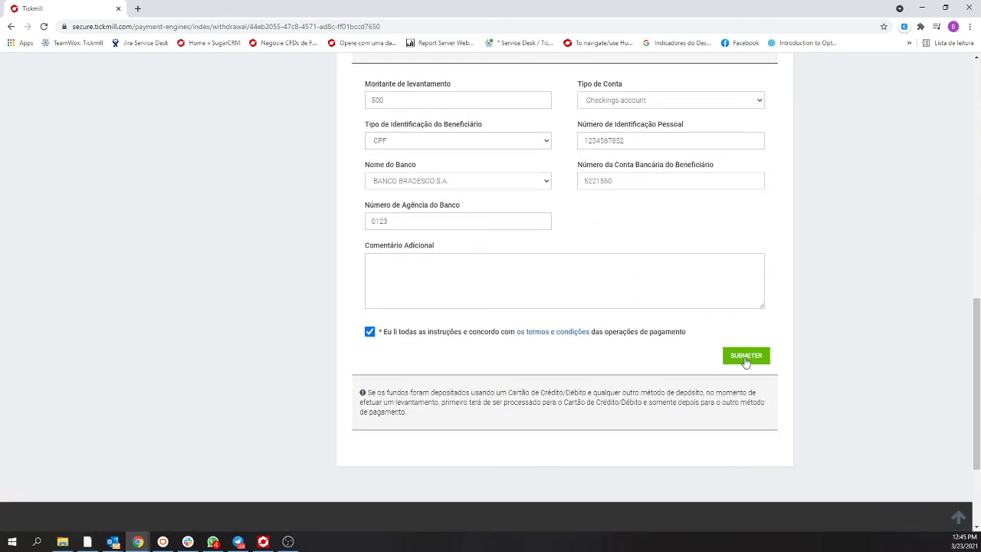
{"action": "scroll", "coordinate": [445, 386], "scroll_direction": "up", "scroll_amount": 4}
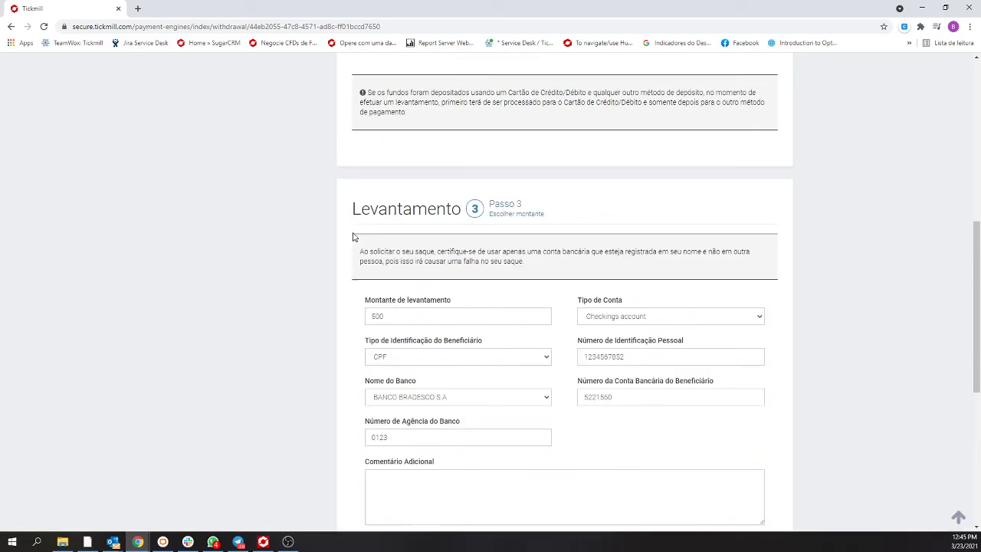
{"action": "scroll", "coordinate": [559, 269], "scroll_direction": "up", "scroll_amount": 3}
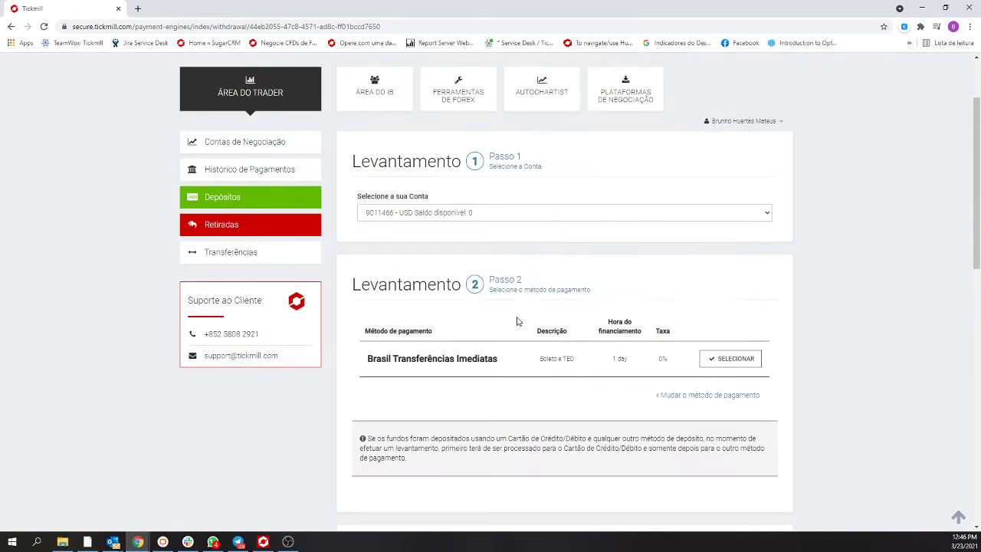
{"action": "scroll", "coordinate": [460, 338], "scroll_direction": "down", "scroll_amount": 3}
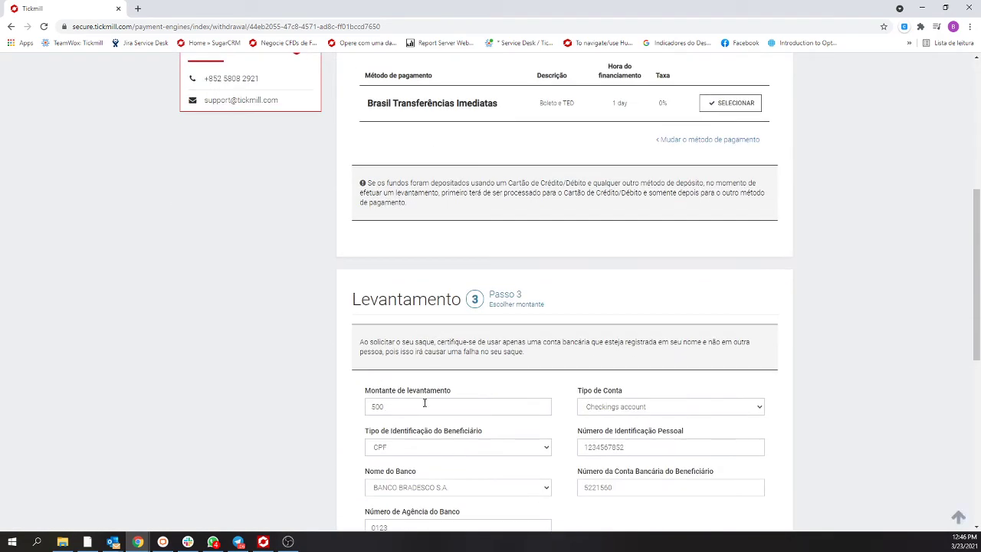
{"action": "scroll", "coordinate": [367, 392], "scroll_direction": "down", "scroll_amount": 3}
- Submit the 500 withdrawal and read the red error about exceeding the released limit
{"action": "left_click", "coordinate": [745, 406]}
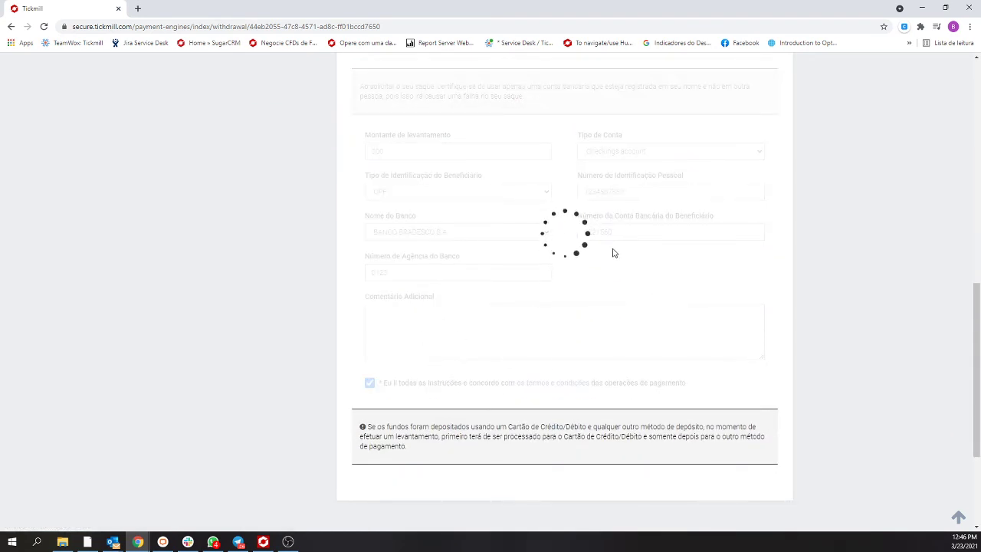
{"action": "scroll", "coordinate": [595, 289], "scroll_direction": "up", "scroll_amount": 2}
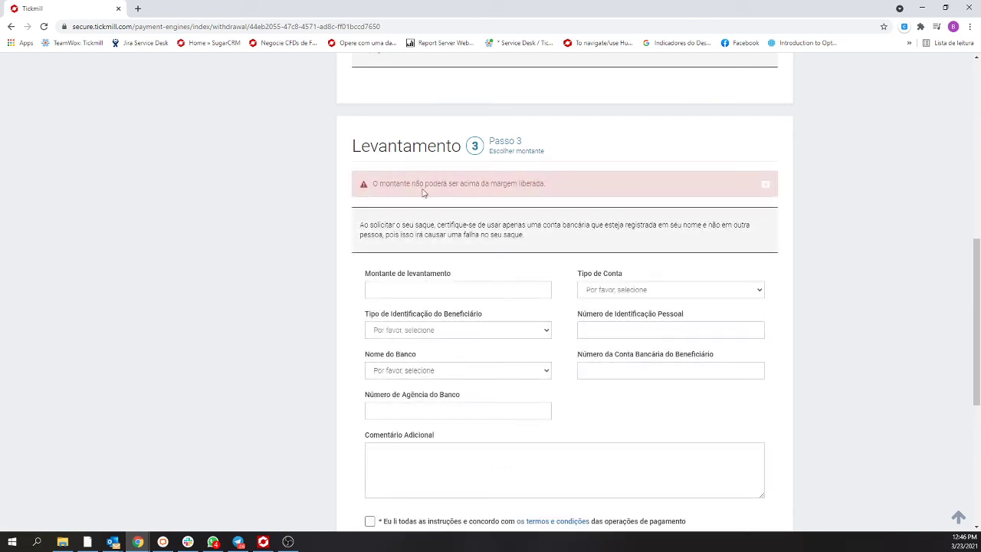
{"action": "left_click_drag", "start_coordinate": [393, 185], "coordinate": [479, 183]}
{"action": "scroll", "coordinate": [600, 334], "scroll_direction": "up", "scroll_amount": 3}
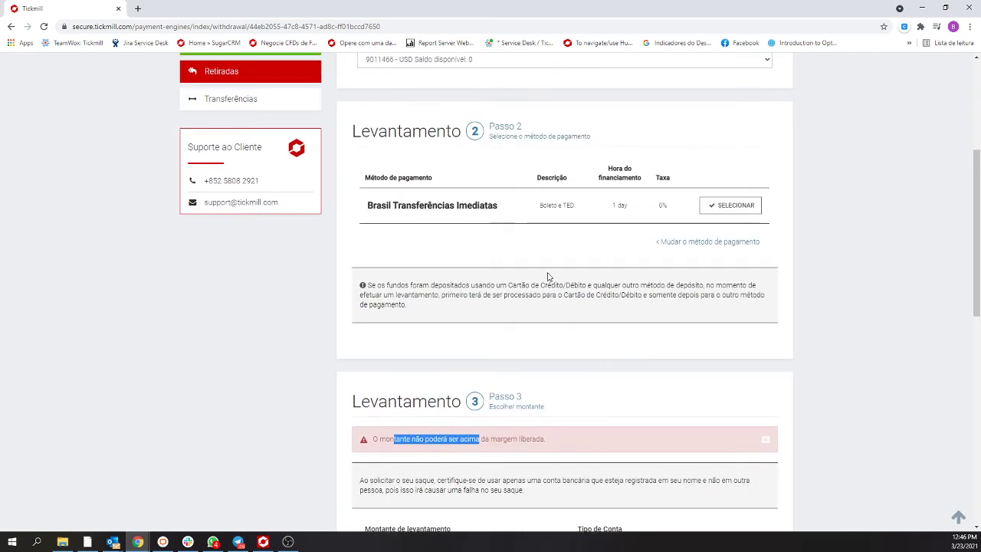
{"action": "scroll", "coordinate": [460, 307], "scroll_direction": "up", "scroll_amount": 3}
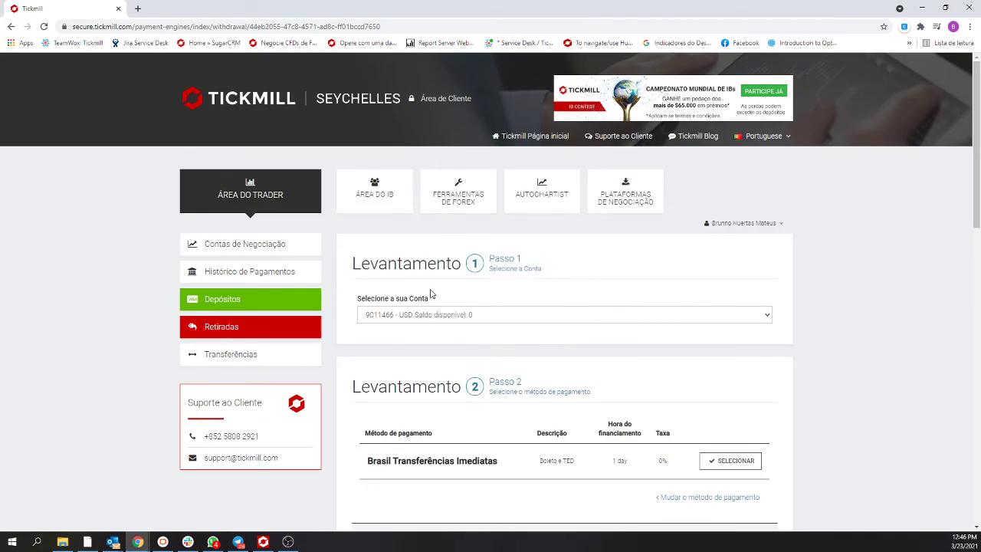
{"action": "scroll", "coordinate": [219, 328], "scroll_direction": "down", "scroll_amount": 2}
{"action": "scroll", "coordinate": [466, 350], "scroll_direction": "up", "scroll_amount": 2}
- Open Histórico de Pagamentos and locate the successful -100 USD Levantamento row
{"action": "left_click", "coordinate": [248, 274]}
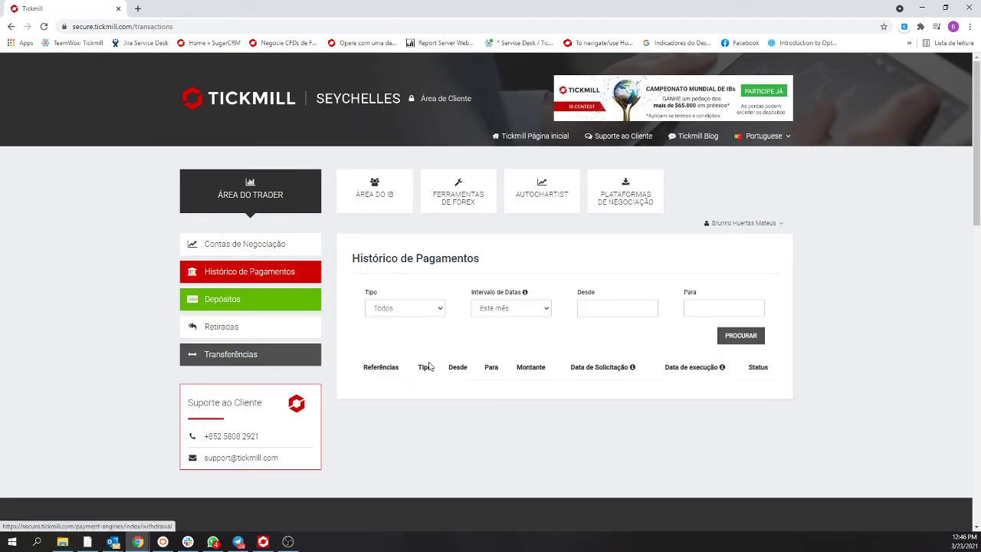
{"action": "scroll", "coordinate": [598, 346], "scroll_direction": "down", "scroll_amount": 2}
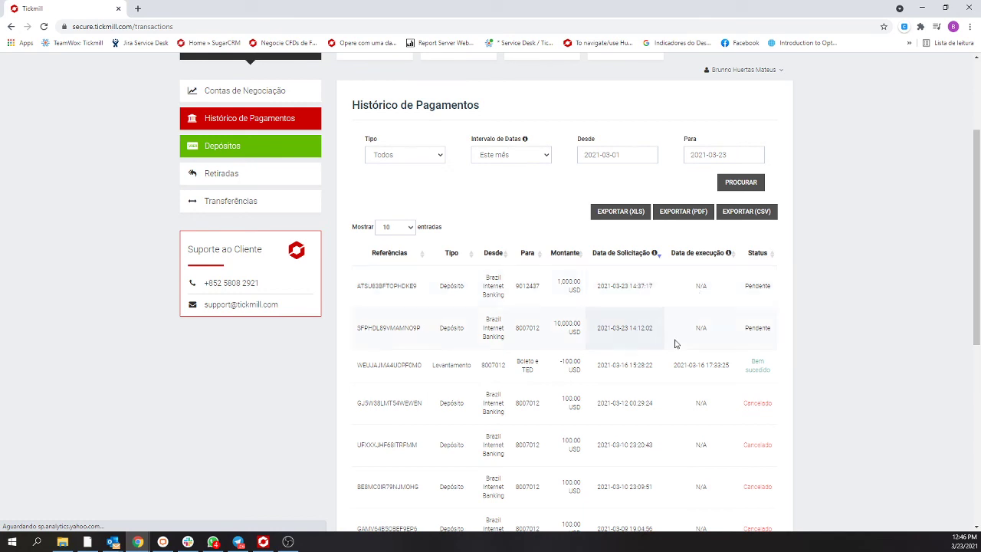
{"action": "scroll", "coordinate": [679, 360], "scroll_direction": "down", "scroll_amount": 1}
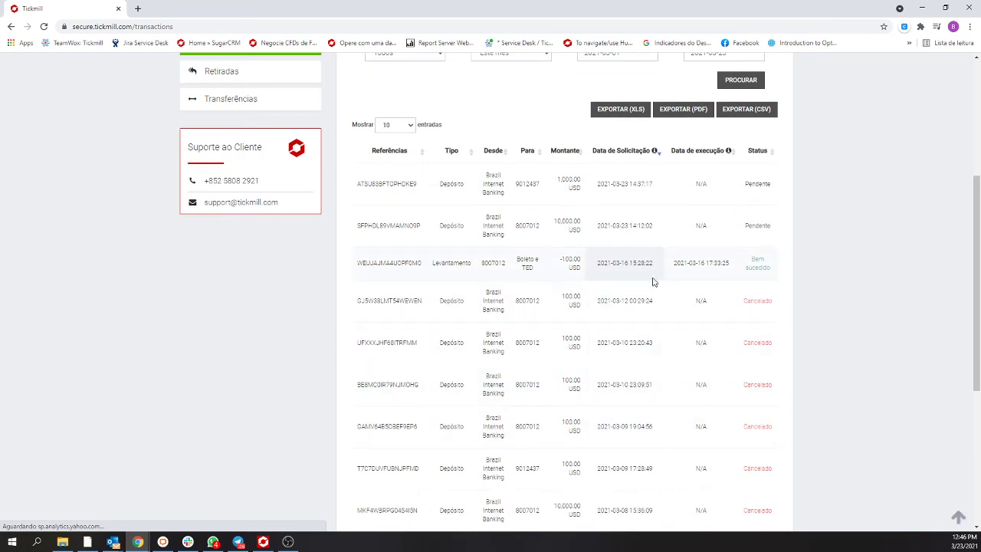
{"action": "double_click", "coordinate": [464, 263]}
{"action": "scroll", "coordinate": [671, 269], "scroll_direction": "down", "scroll_amount": 3}
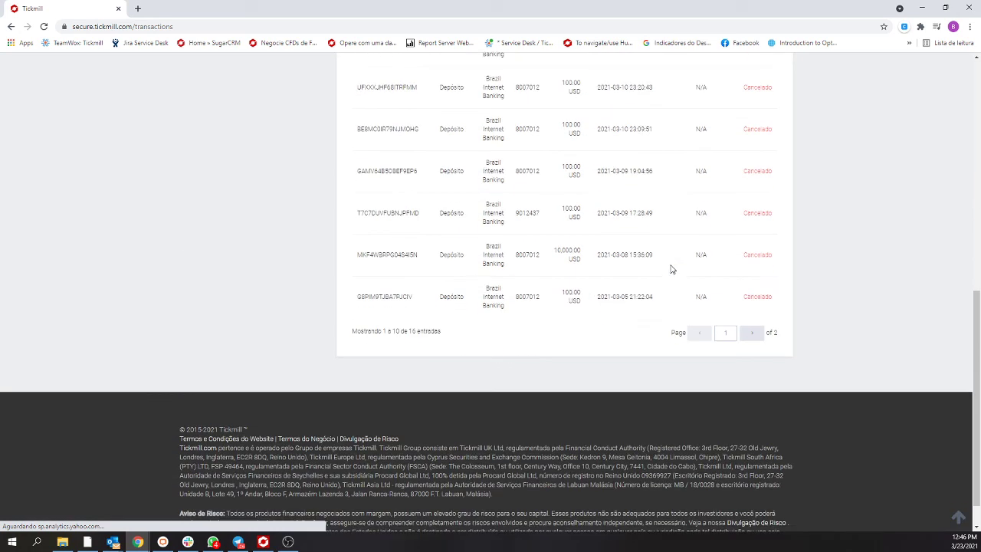
{"action": "scroll", "coordinate": [754, 333], "scroll_direction": "up", "scroll_amount": 3}
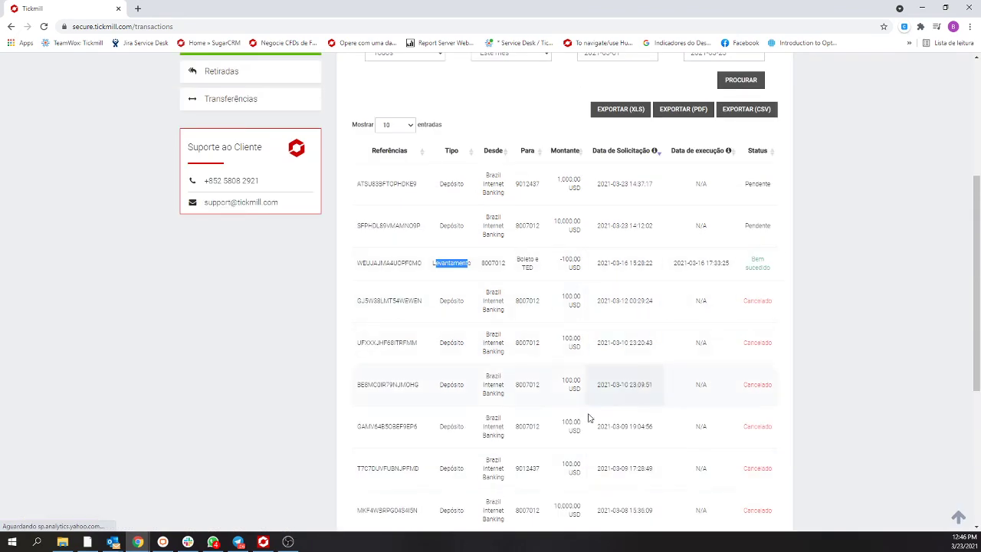
{"action": "scroll", "coordinate": [567, 333], "scroll_direction": "down", "scroll_amount": 2}
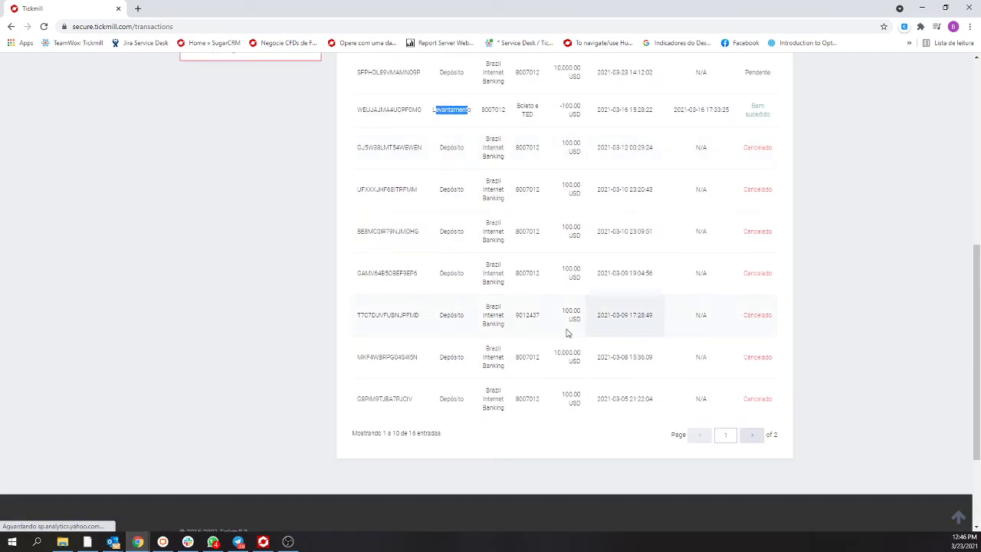
{"action": "scroll", "coordinate": [567, 333], "scroll_direction": "up", "scroll_amount": 4}
- Inspect the first transactions' reference codes and source details in the payment history table
{"action": "double_click", "coordinate": [387, 337]}
{"action": "left_click", "coordinate": [550, 343]}
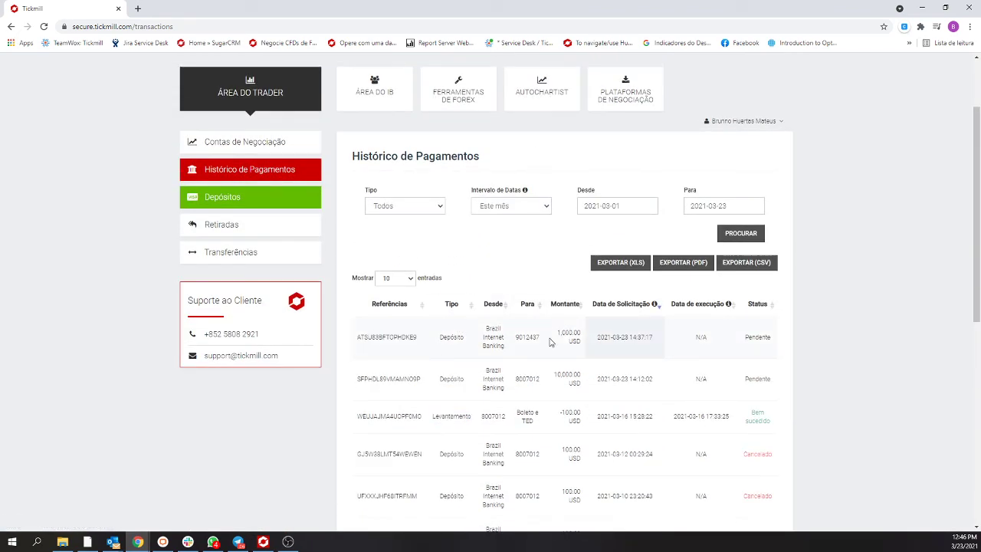
{"action": "scroll", "coordinate": [762, 433], "scroll_direction": "down", "scroll_amount": 2}
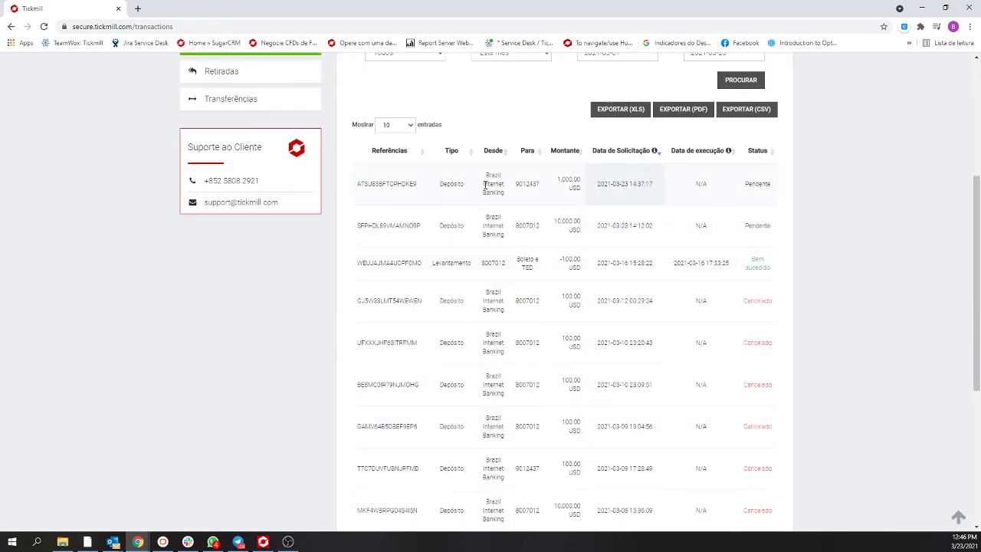
{"action": "left_click_drag", "start_coordinate": [493, 184], "coordinate": [500, 184]}
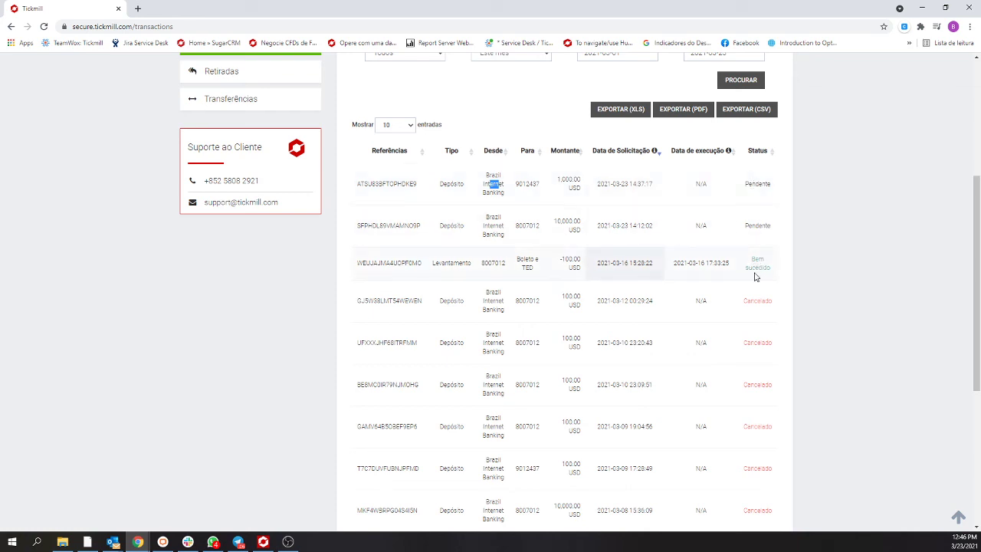
{"action": "left_click", "coordinate": [493, 184]}
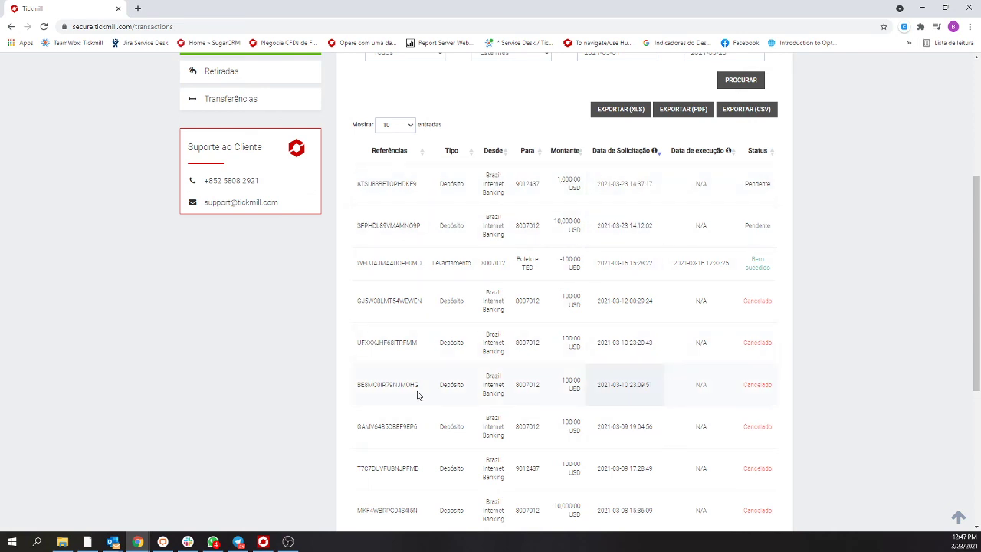
{"action": "scroll", "coordinate": [499, 230], "scroll_direction": "up", "scroll_amount": 3}
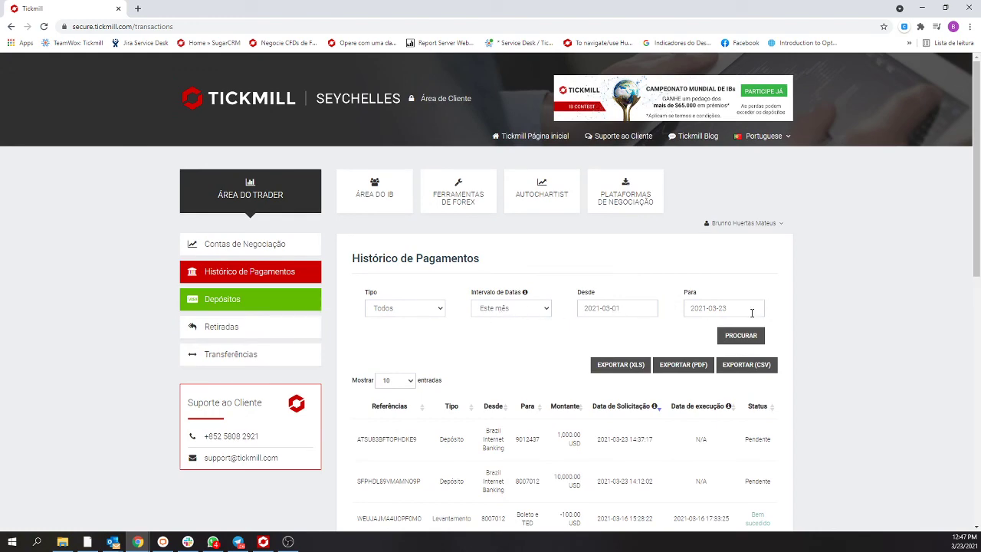
{"action": "scroll", "coordinate": [528, 381], "scroll_direction": "down", "scroll_amount": 3}
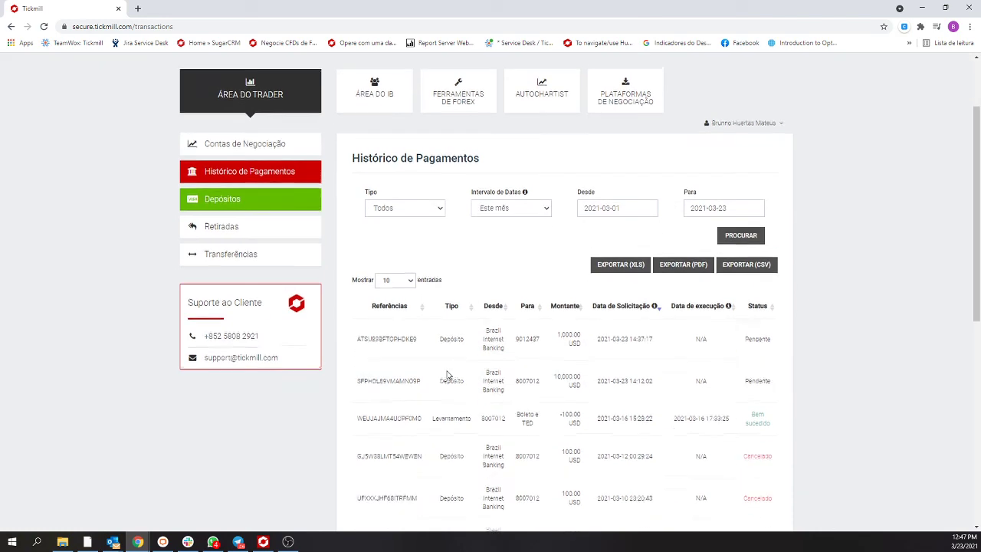